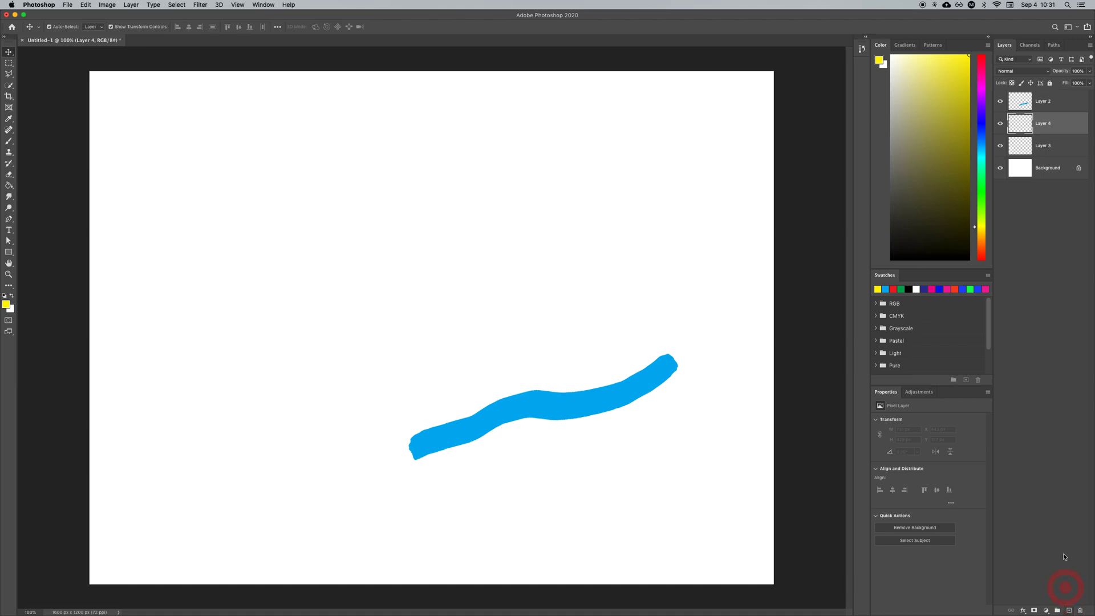
- Paint a red brush stroke on Layer 4 above the blue stroke, sloping up to the right
{"action": "key", "text": "b"}
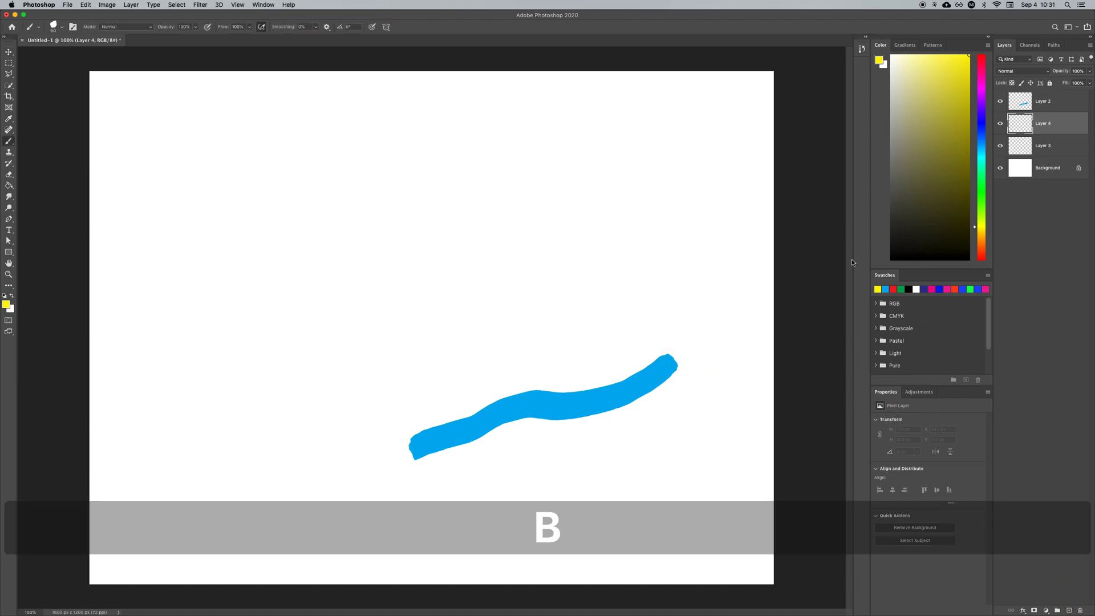
{"action": "left_click", "coordinate": [893, 289]}
{"action": "left_click_drag", "start_coordinate": [661, 198], "coordinate": [494, 260]}
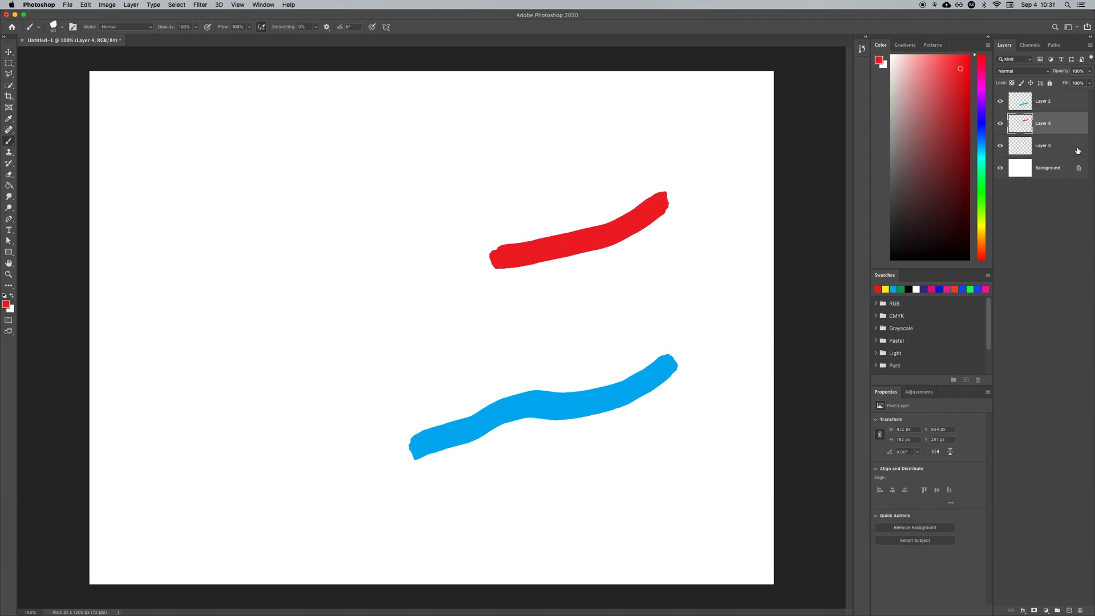
- Paint a wavy vertical bright green brush stroke on Layer 3, in the left part of the canvas
{"action": "left_click", "coordinate": [1077, 149]}
{"action": "left_click", "coordinate": [969, 290]}
{"action": "mouse_move", "coordinate": [319, 166]}
{"action": "left_mouse_down"}
{"action": "mouse_move", "coordinate": [331, 233]}
{"action": "mouse_move", "coordinate": [298, 347]}
{"action": "left_mouse_up"}
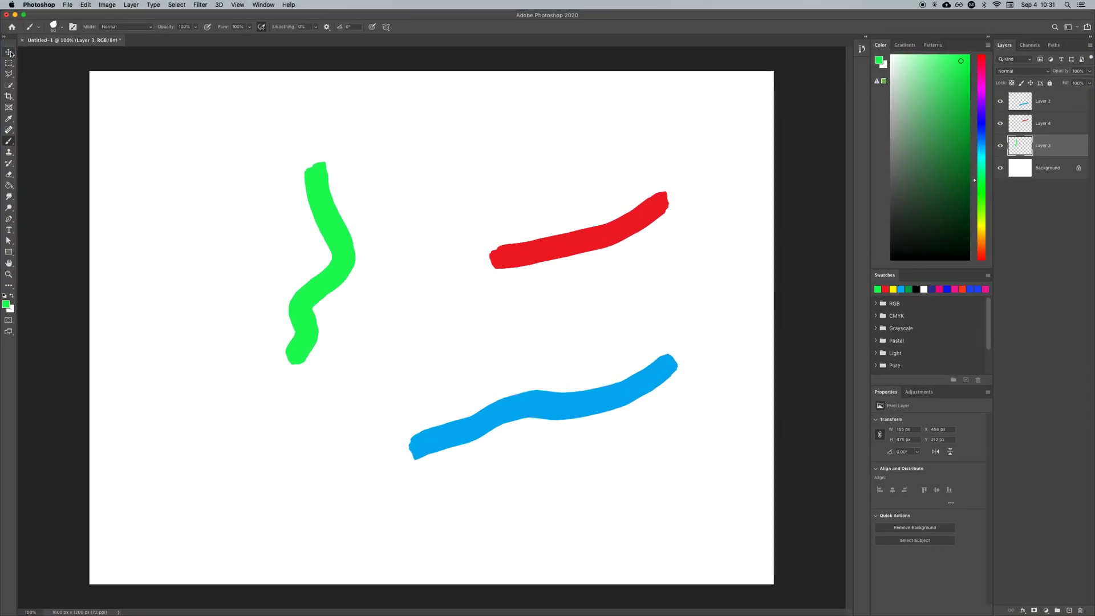
- Select the green, red and blue strokes together with the Move tool's selection box and shift them slightly up and left
{"action": "left_click", "coordinate": [9, 52]}
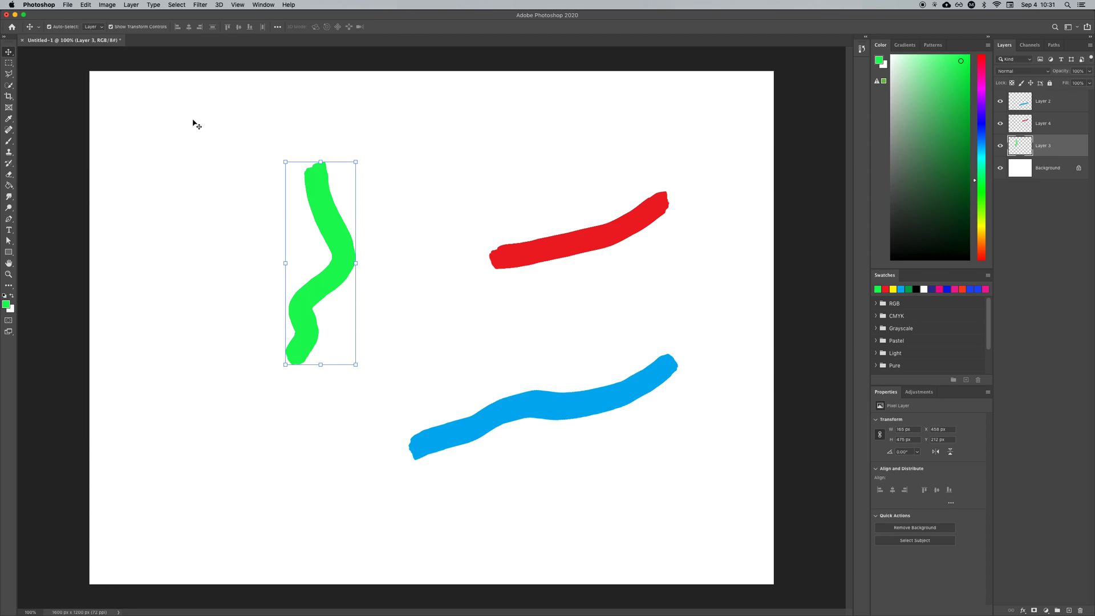
{"action": "mouse_move", "coordinate": [192, 120]}
{"action": "left_mouse_down"}
{"action": "mouse_move", "coordinate": [281, 181]}
{"action": "mouse_move", "coordinate": [301, 178]}
{"action": "mouse_move", "coordinate": [364, 240]}
{"action": "mouse_move", "coordinate": [448, 272]}
{"action": "mouse_move", "coordinate": [498, 269]}
{"action": "mouse_move", "coordinate": [604, 409]}
{"action": "left_mouse_up"}
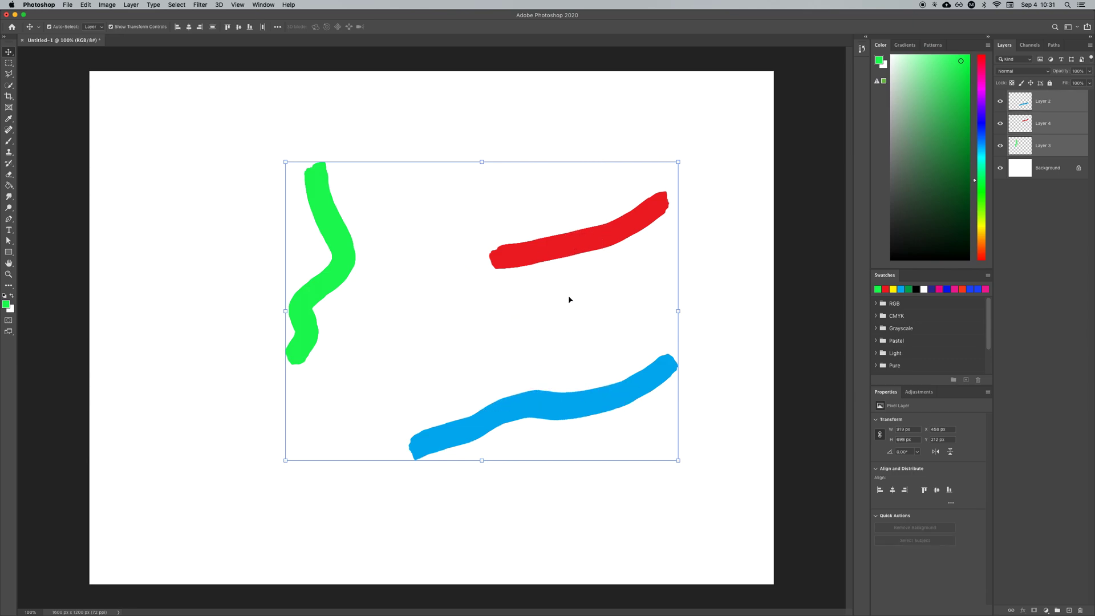
{"action": "mouse_move", "coordinate": [583, 246]}
{"action": "left_mouse_down"}
{"action": "mouse_move", "coordinate": [487, 246]}
{"action": "mouse_move", "coordinate": [574, 243]}
{"action": "left_mouse_up"}
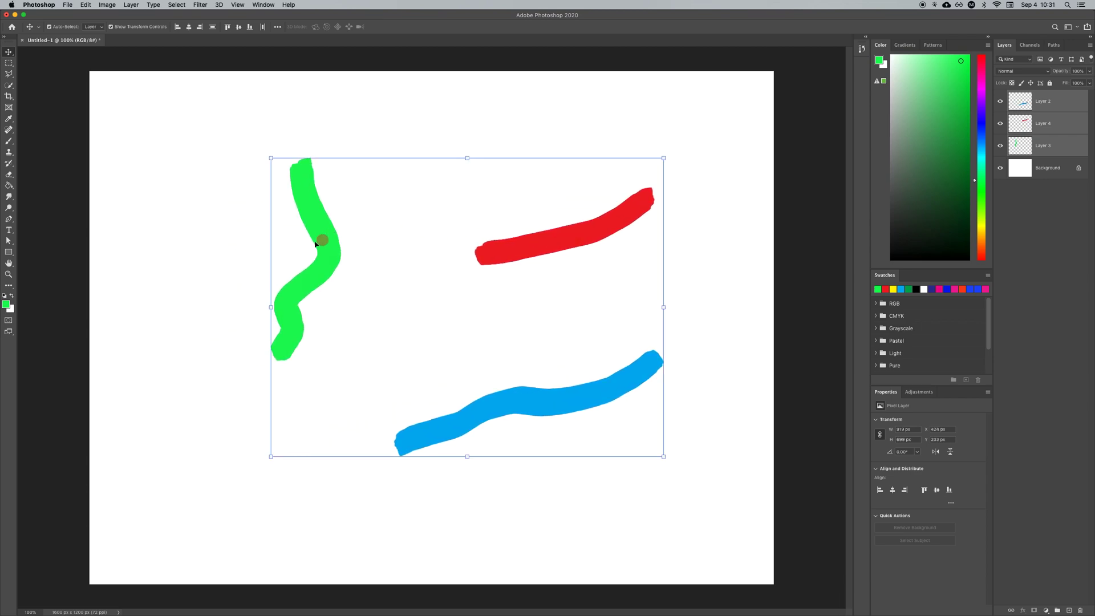
- Clear the selection and move the red and blue strokes individually beside the green one, with blue above red
{"action": "left_click", "coordinate": [219, 132]}
{"action": "mouse_move", "coordinate": [197, 112]}
{"action": "left_mouse_down"}
{"action": "mouse_move", "coordinate": [367, 281]}
{"action": "mouse_move", "coordinate": [706, 489]}
{"action": "mouse_move", "coordinate": [702, 502]}
{"action": "mouse_move", "coordinate": [207, 275]}
{"action": "left_mouse_up"}
{"action": "left_click", "coordinate": [399, 240]}
{"action": "mouse_move", "coordinate": [513, 254]}
{"action": "left_mouse_down"}
{"action": "mouse_move", "coordinate": [388, 298]}
{"action": "mouse_move", "coordinate": [368, 318]}
{"action": "left_mouse_up"}
{"action": "mouse_move", "coordinate": [471, 419]}
{"action": "left_mouse_down"}
{"action": "mouse_move", "coordinate": [429, 214]}
{"action": "mouse_move", "coordinate": [429, 242]}
{"action": "left_mouse_up"}
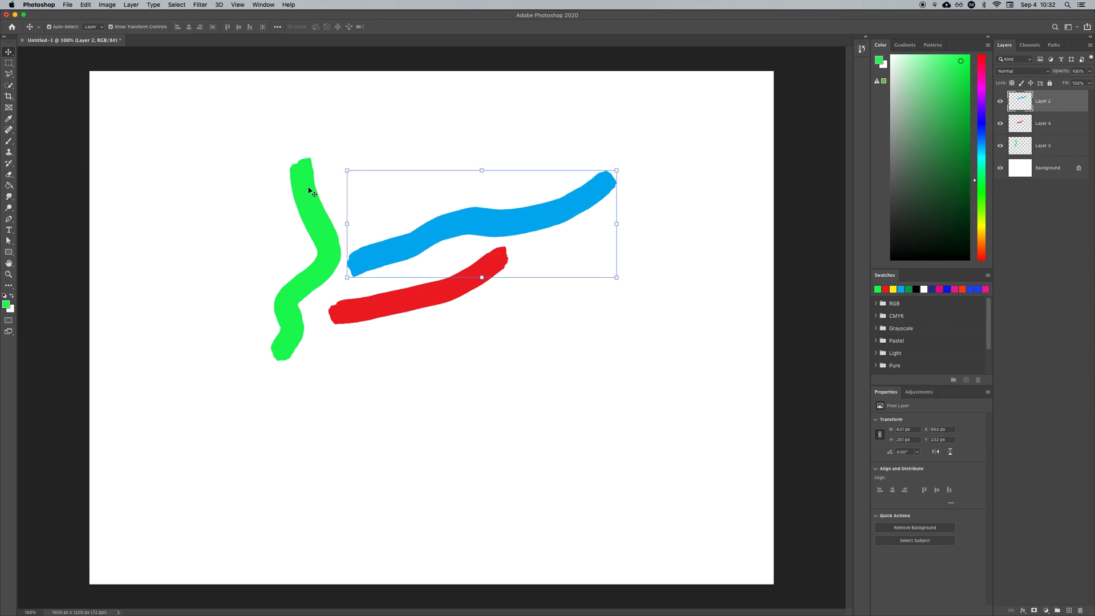
- Move all three strokes together slightly down and right, and shift only the green and blue strokes left
{"action": "mouse_move", "coordinate": [197, 103]}
{"action": "left_mouse_down"}
{"action": "mouse_move", "coordinate": [343, 213]}
{"action": "mouse_move", "coordinate": [618, 310]}
{"action": "mouse_move", "coordinate": [635, 368]}
{"action": "left_mouse_up"}
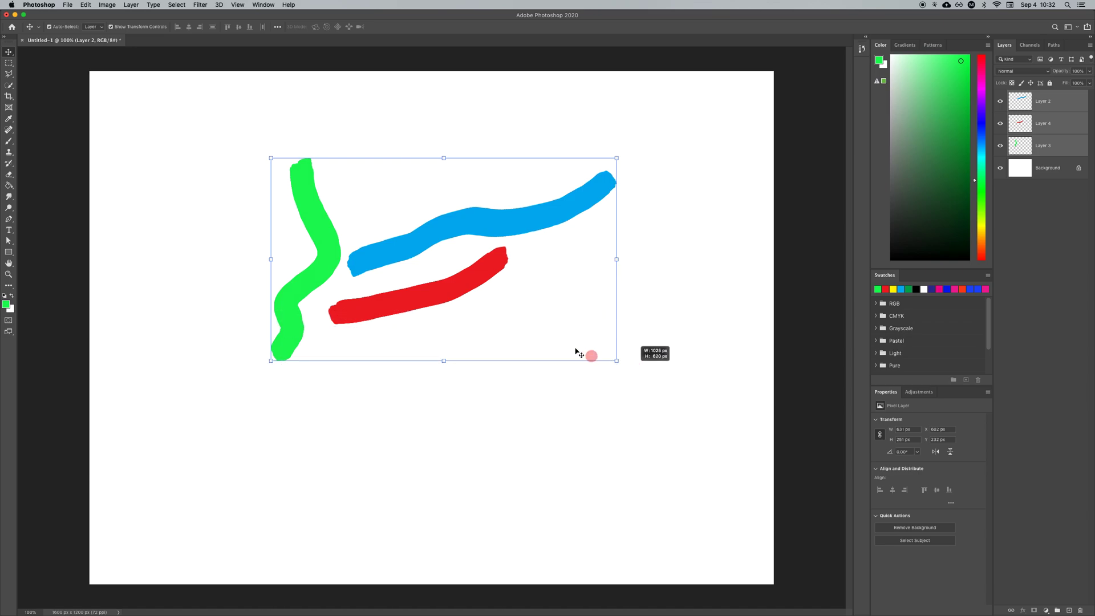
{"action": "mouse_move", "coordinate": [434, 249]}
{"action": "left_mouse_down"}
{"action": "mouse_move", "coordinate": [434, 263]}
{"action": "mouse_move", "coordinate": [458, 254]}
{"action": "left_mouse_up"}
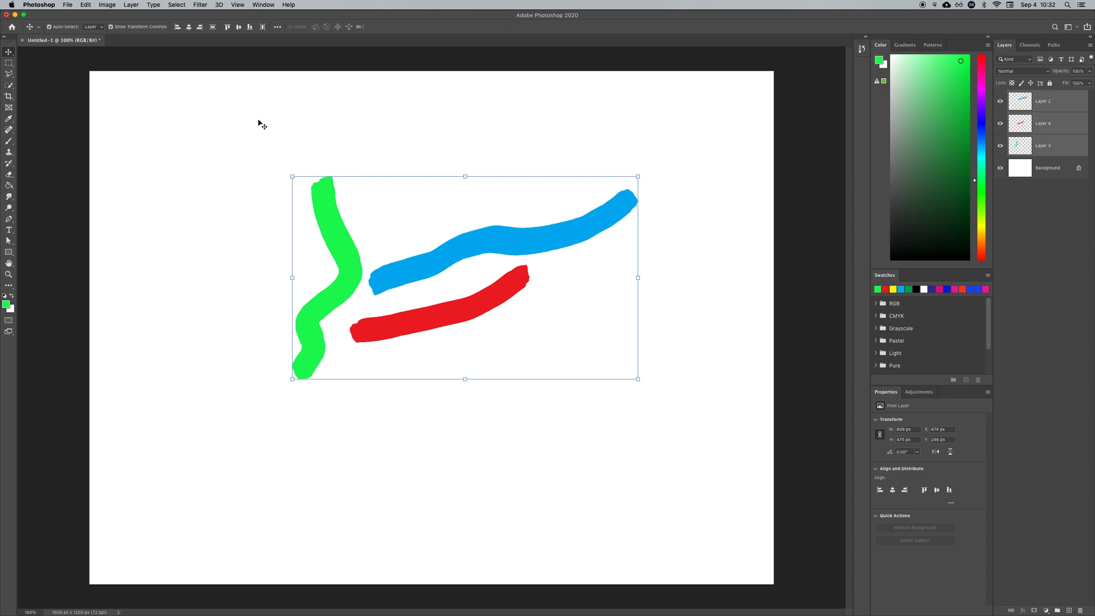
{"action": "mouse_move", "coordinate": [258, 122]}
{"action": "left_mouse_down"}
{"action": "mouse_move", "coordinate": [306, 161]}
{"action": "mouse_move", "coordinate": [359, 245]}
{"action": "mouse_move", "coordinate": [405, 264]}
{"action": "left_mouse_up"}
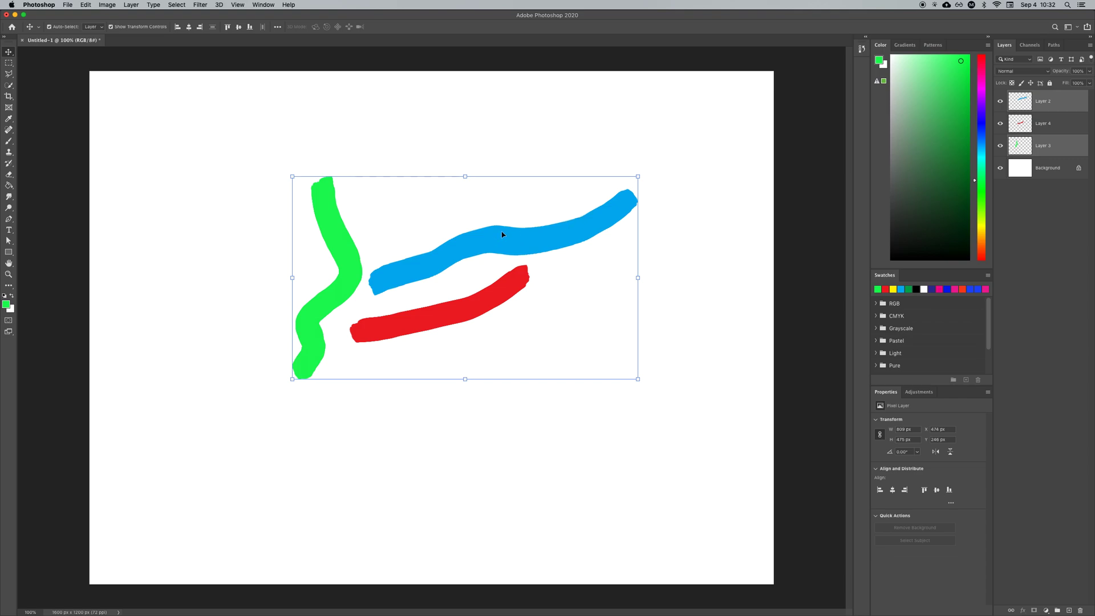
{"action": "mouse_move", "coordinate": [411, 267]}
{"action": "left_mouse_down"}
{"action": "mouse_move", "coordinate": [415, 244]}
{"action": "mouse_move", "coordinate": [383, 227]}
{"action": "mouse_move", "coordinate": [321, 260]}
{"action": "mouse_move", "coordinate": [323, 237]}
{"action": "mouse_move", "coordinate": [402, 220]}
{"action": "mouse_move", "coordinate": [352, 263]}
{"action": "left_mouse_up"}
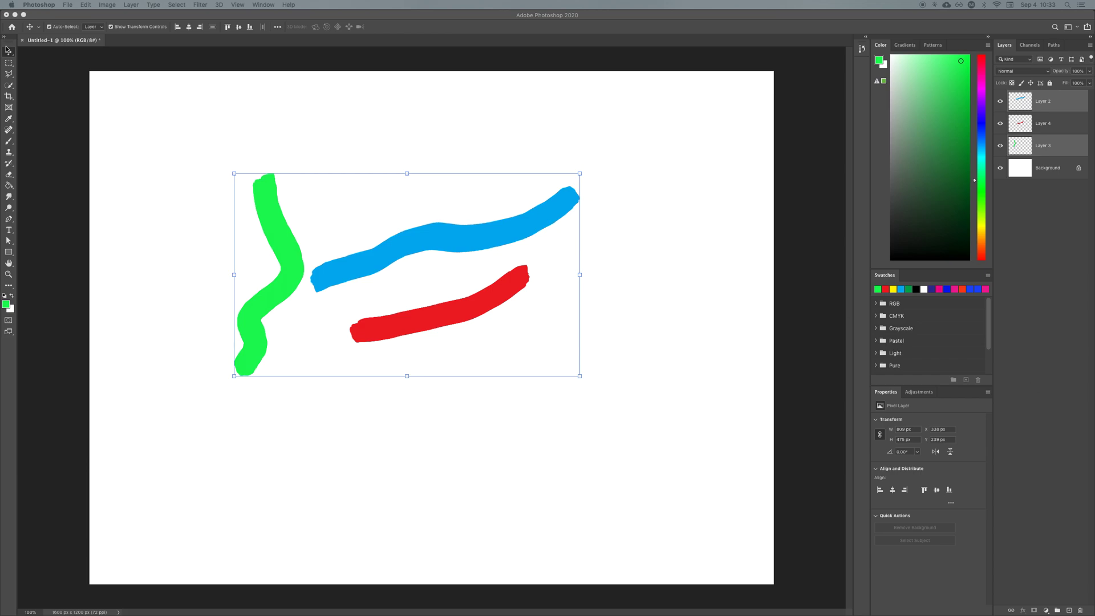
- Reselect only the green and blue strokes directly on the canvas and move them together up and left
{"action": "left_click", "coordinate": [8, 51]}
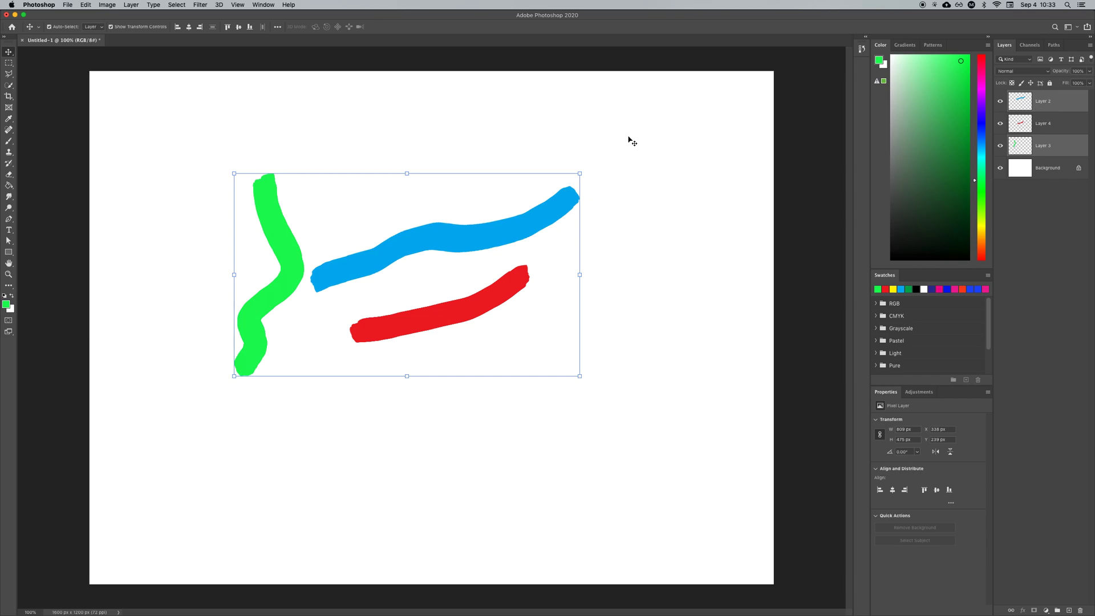
{"action": "left_click", "coordinate": [605, 171]}
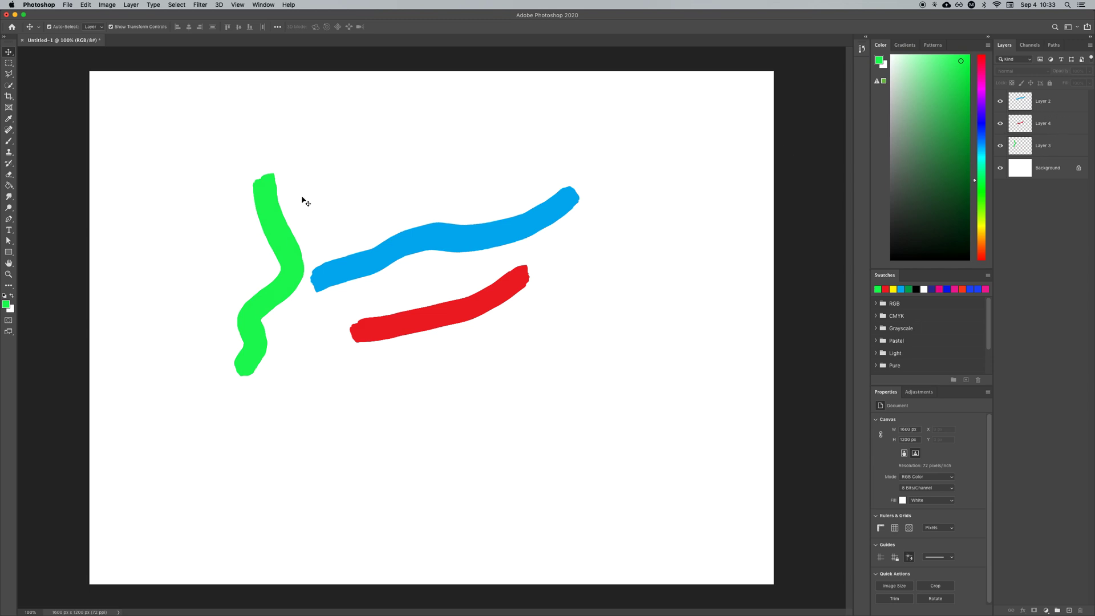
{"action": "left_click", "coordinate": [272, 195]}
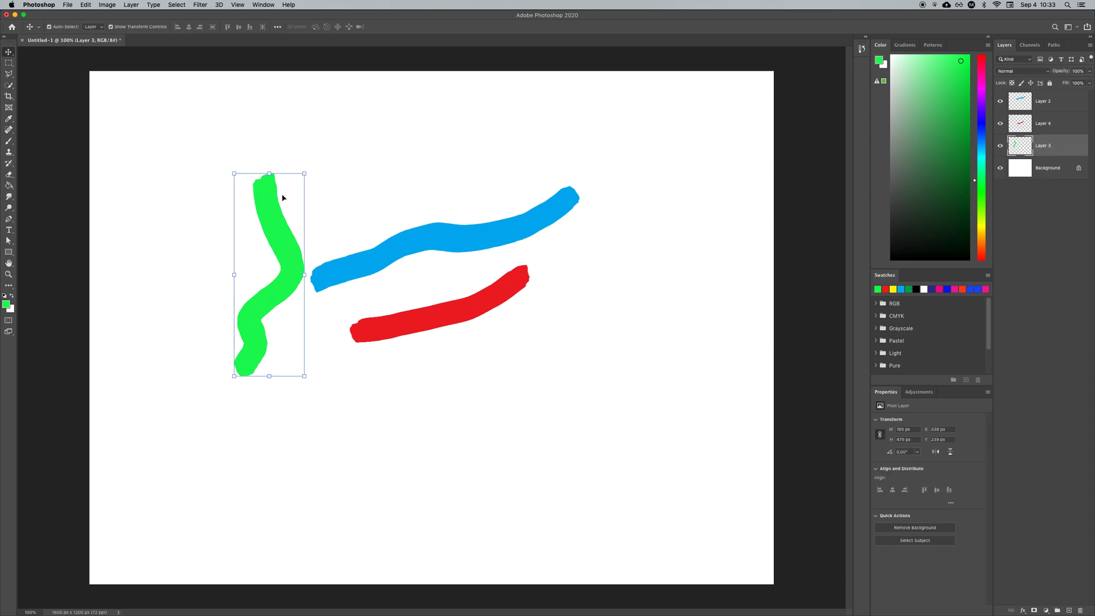
{"action": "key", "text": "shift"}
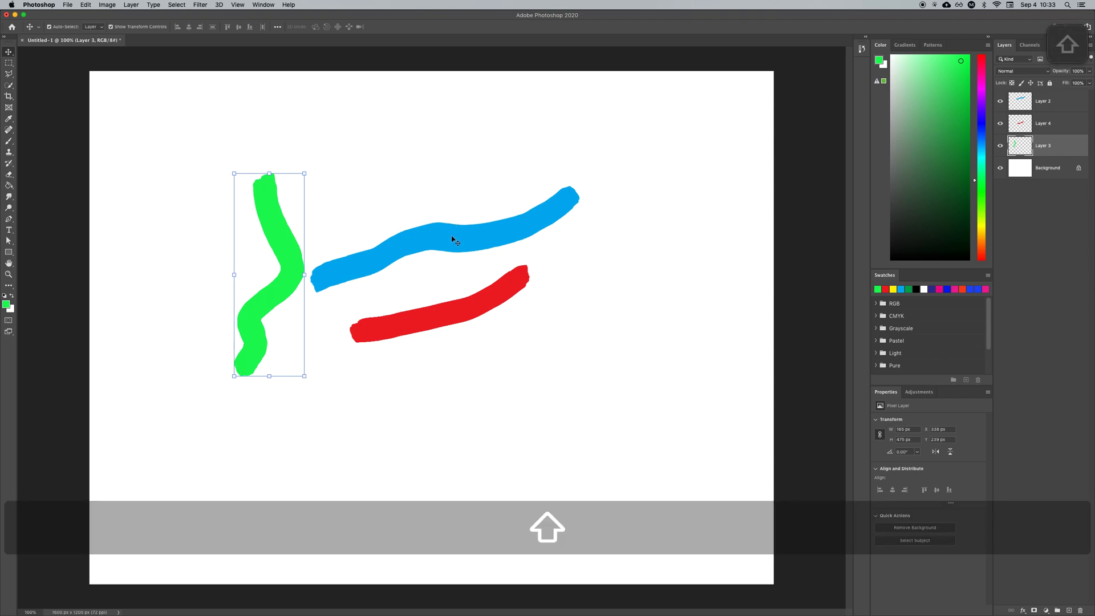
{"action": "left_click", "coordinate": [454, 240], "text": "shift"}
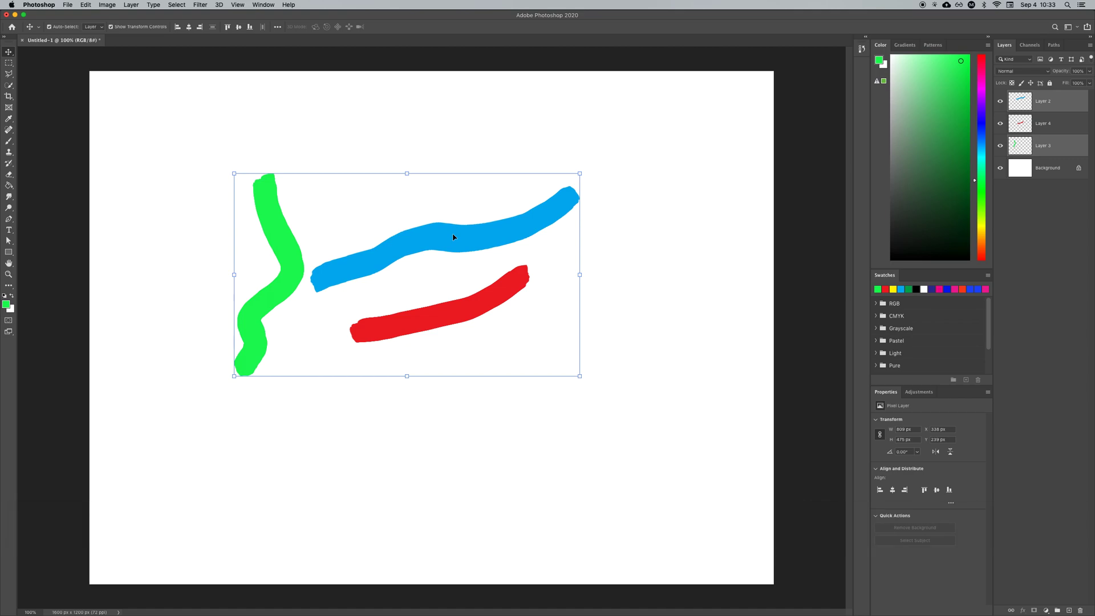
{"action": "mouse_move", "coordinate": [451, 239]}
{"action": "left_mouse_down"}
{"action": "mouse_move", "coordinate": [438, 202]}
{"action": "mouse_move", "coordinate": [401, 244]}
{"action": "mouse_move", "coordinate": [404, 228]}
{"action": "left_mouse_up"}
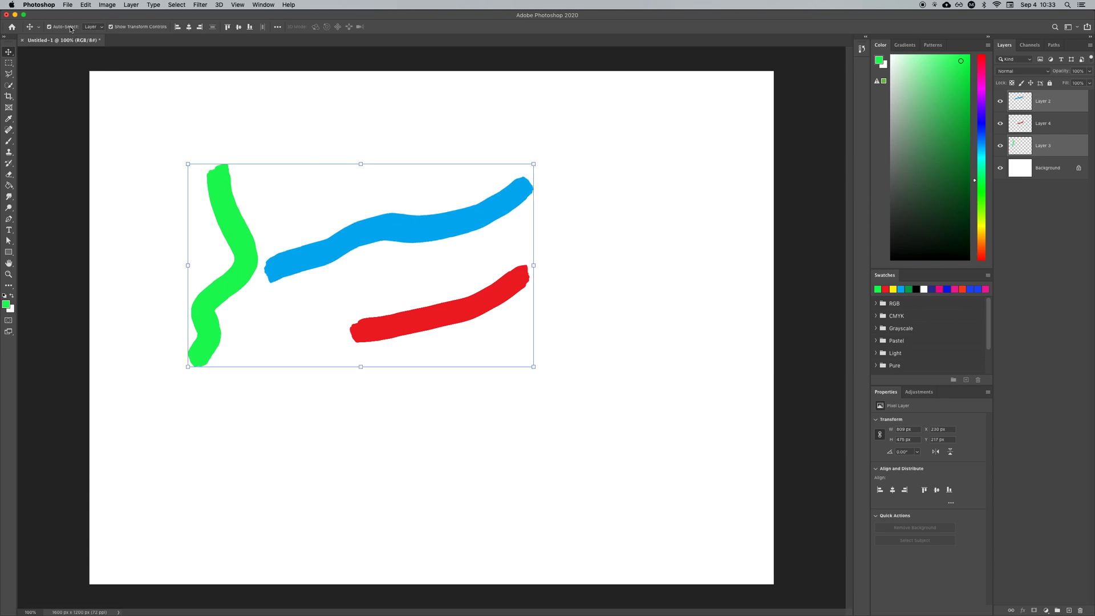
- Turn off Auto-Select for the Move tool and select Layer 2, Layer 3 and Layer 4 one by one
{"action": "left_click", "coordinate": [607, 211]}
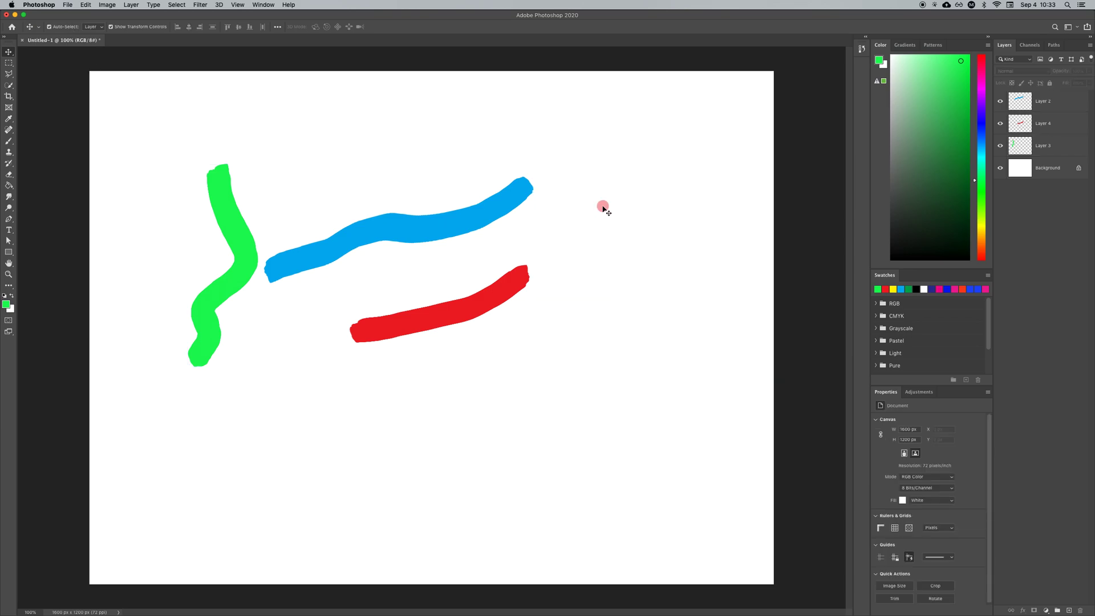
{"action": "left_click", "coordinate": [50, 28]}
{"action": "left_click", "coordinate": [1043, 103]}
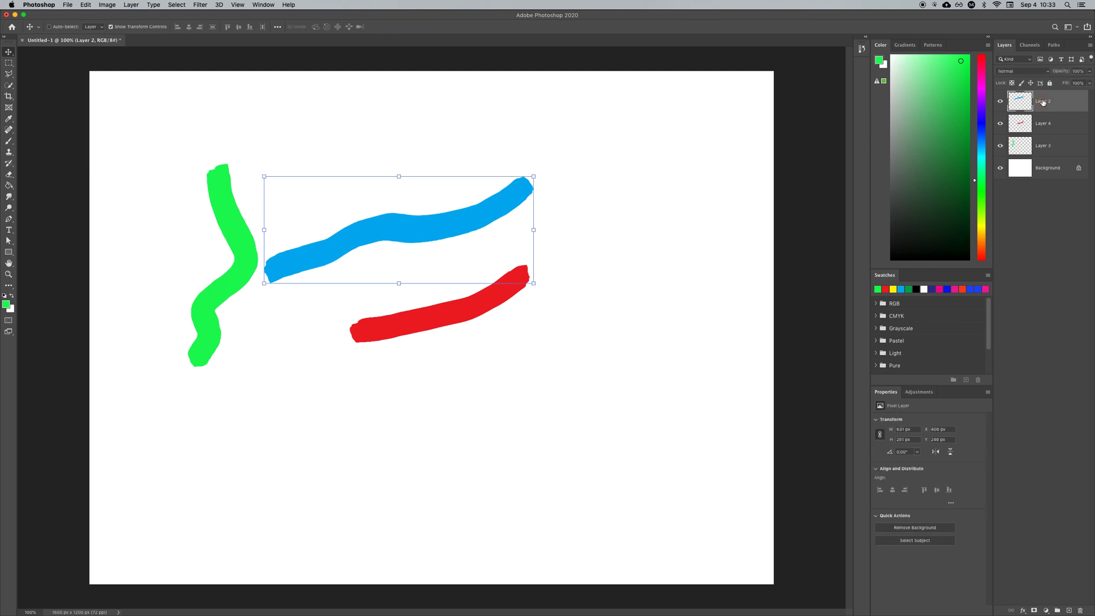
{"action": "left_click", "coordinate": [1047, 144], "text": "super"}
{"action": "left_click", "coordinate": [1049, 125], "text": "super"}
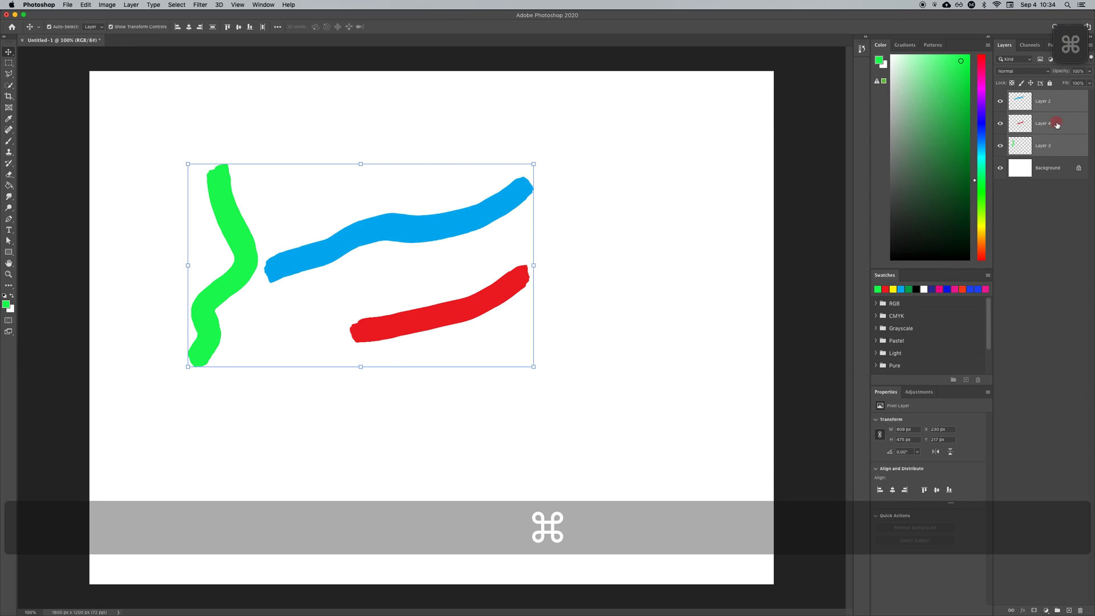
- Remove Layers 4, 2 and 3 individually from the layer selection and add all three back one at a time
{"action": "left_click", "coordinate": [1057, 125], "text": "super"}
{"action": "left_click", "coordinate": [1061, 106], "text": "super"}
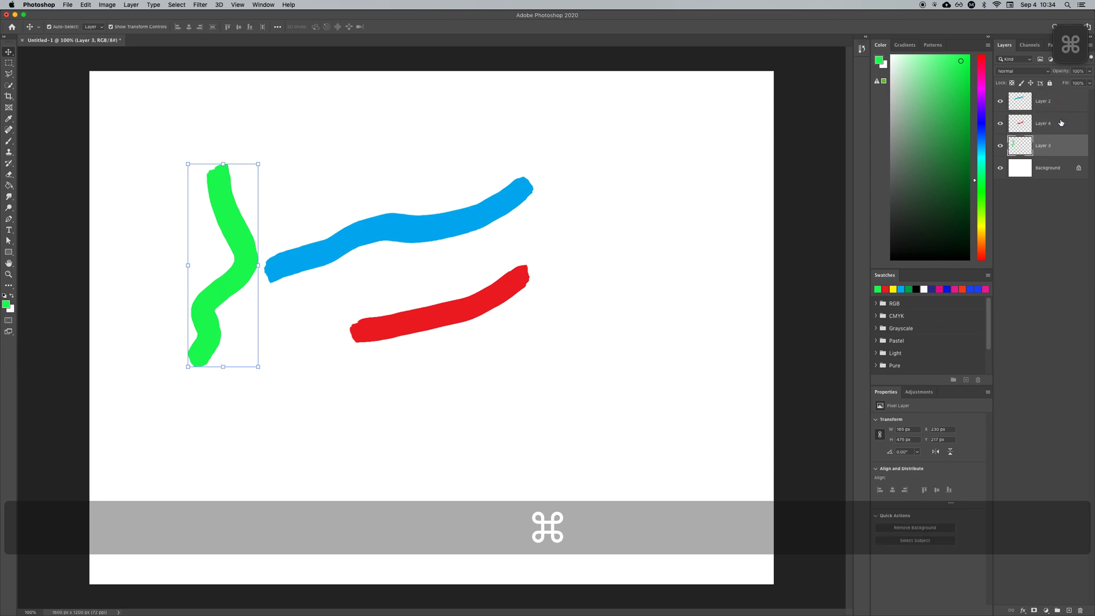
{"action": "left_click", "coordinate": [1062, 144], "text": "super"}
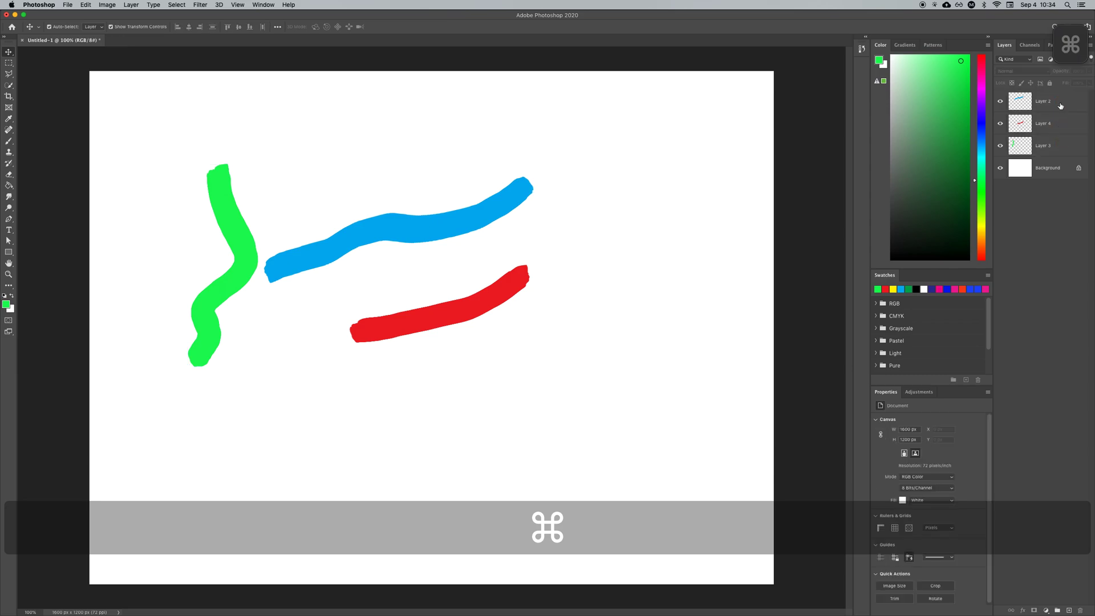
{"action": "left_click", "coordinate": [1061, 106], "text": "super"}
{"action": "left_click", "coordinate": [1059, 124], "text": "super"}
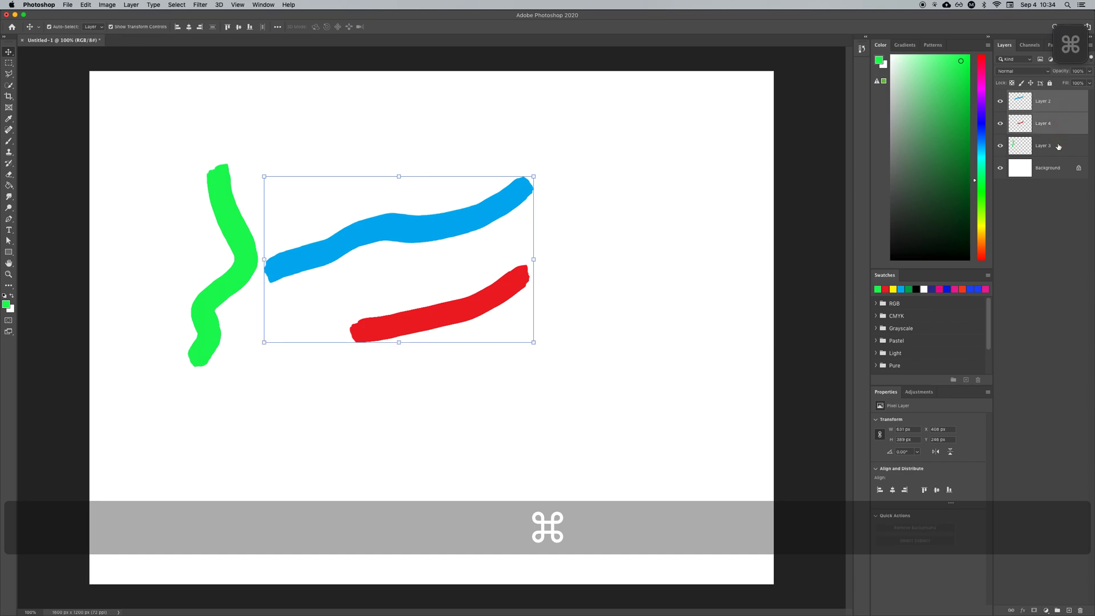
{"action": "left_click", "coordinate": [1059, 146], "text": "super"}
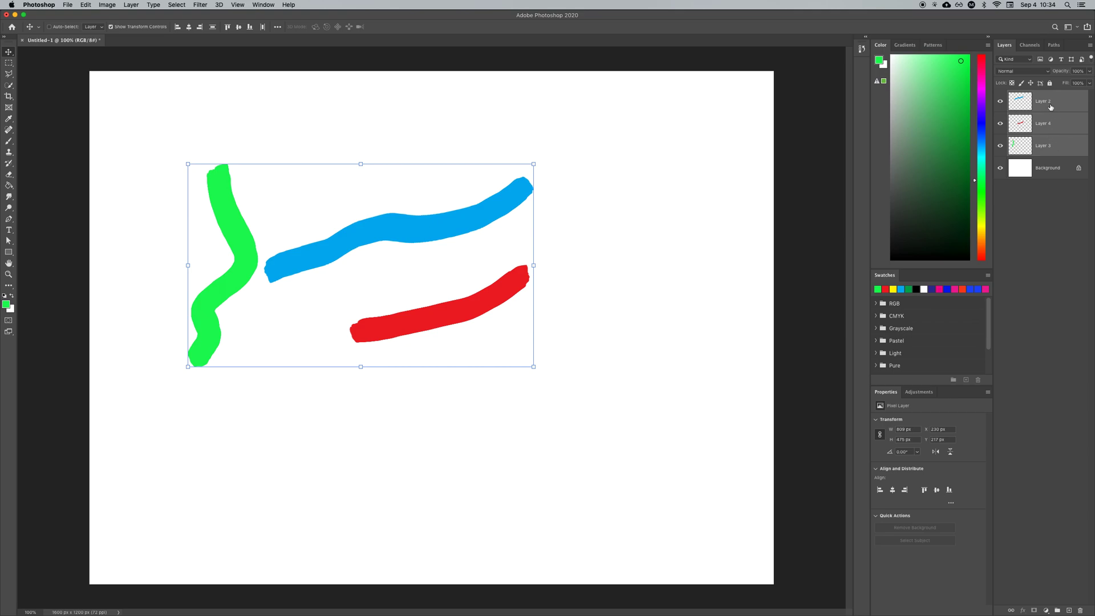
- Clear the layer selection and select the continuous range from Layer 2 through Layer 3
{"action": "left_click", "coordinate": [1045, 201]}
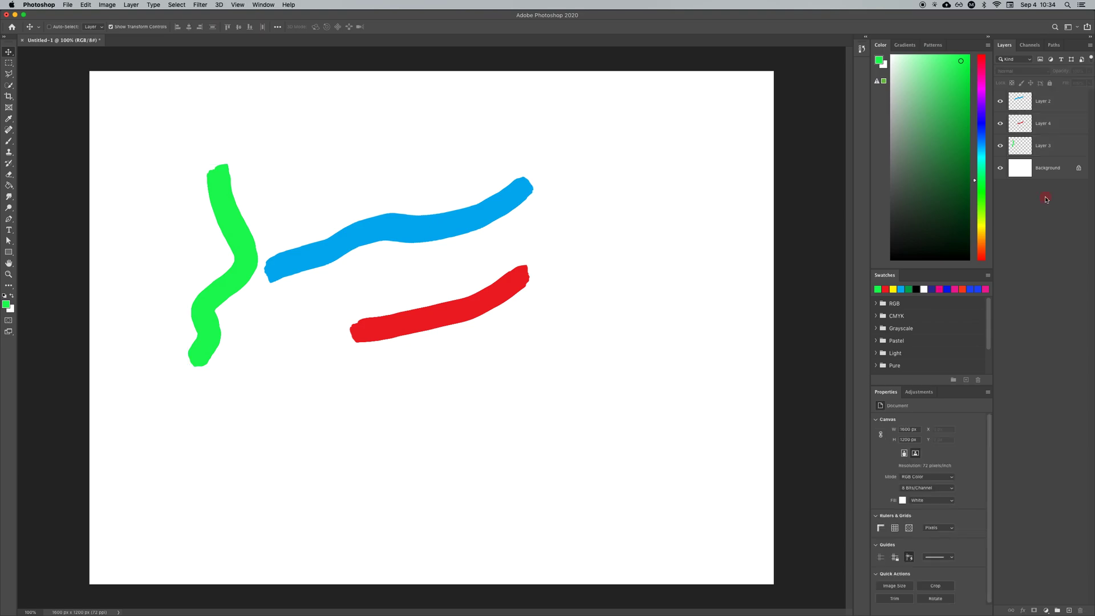
{"action": "left_click", "coordinate": [1069, 101]}
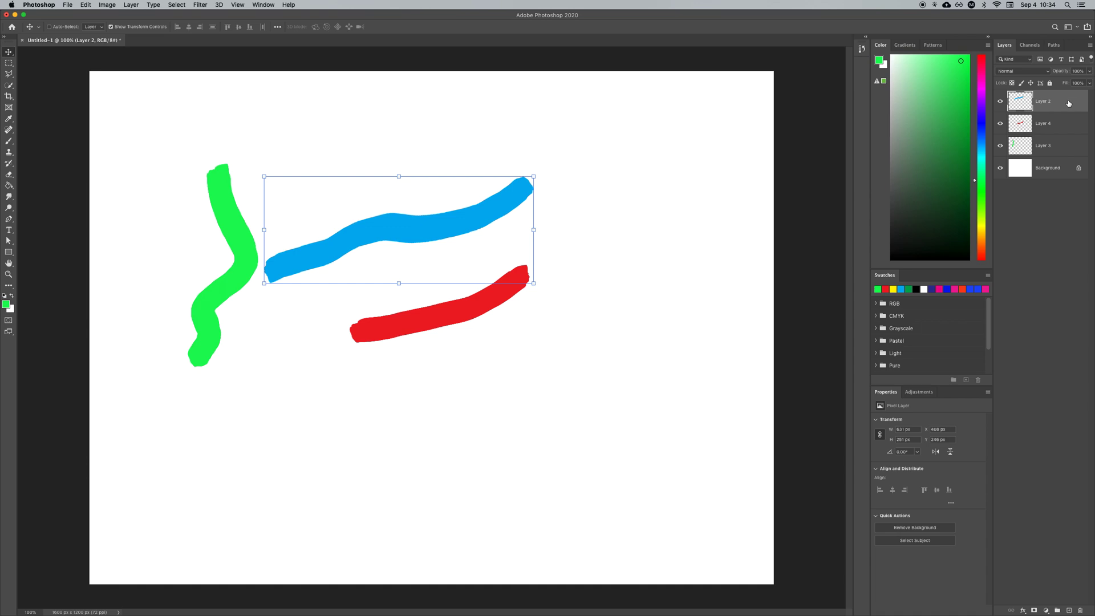
{"action": "key", "text": "shift"}
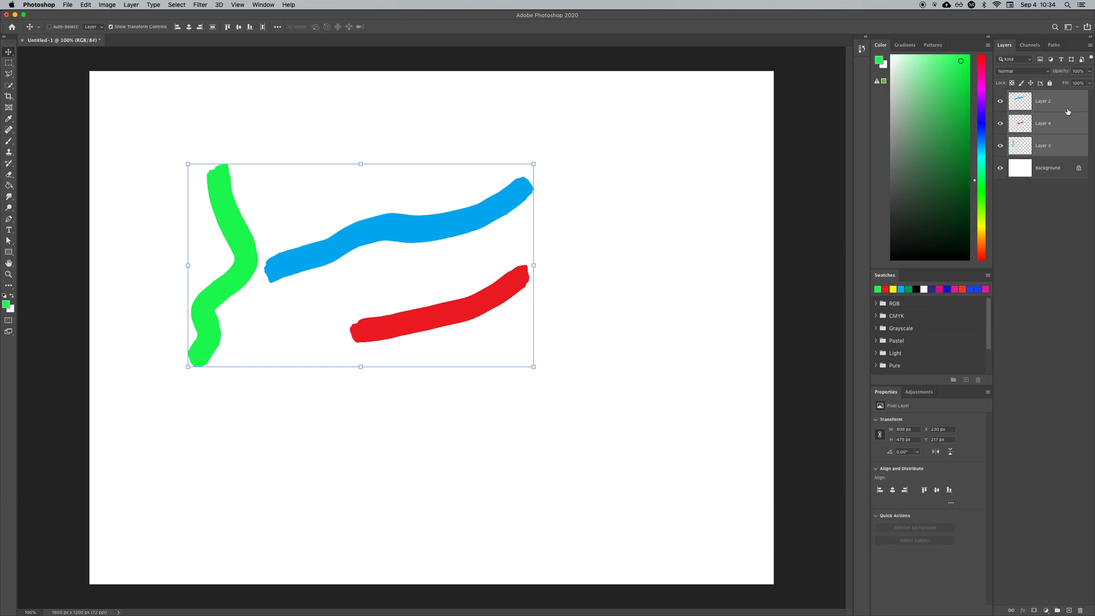
- In Finder, select the Photoshop Tutorials files from Photoshop 1A through 2E as a range, close the window and return to Photoshop
{"action": "mouse_move", "coordinate": [240, 614]}
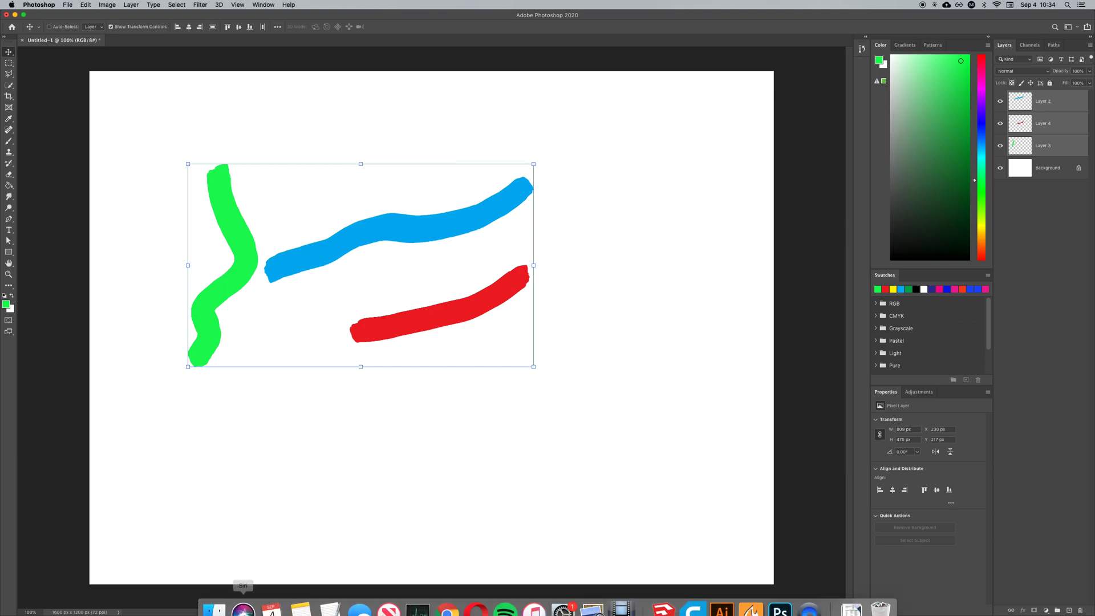
{"action": "left_click", "coordinate": [214, 599]}
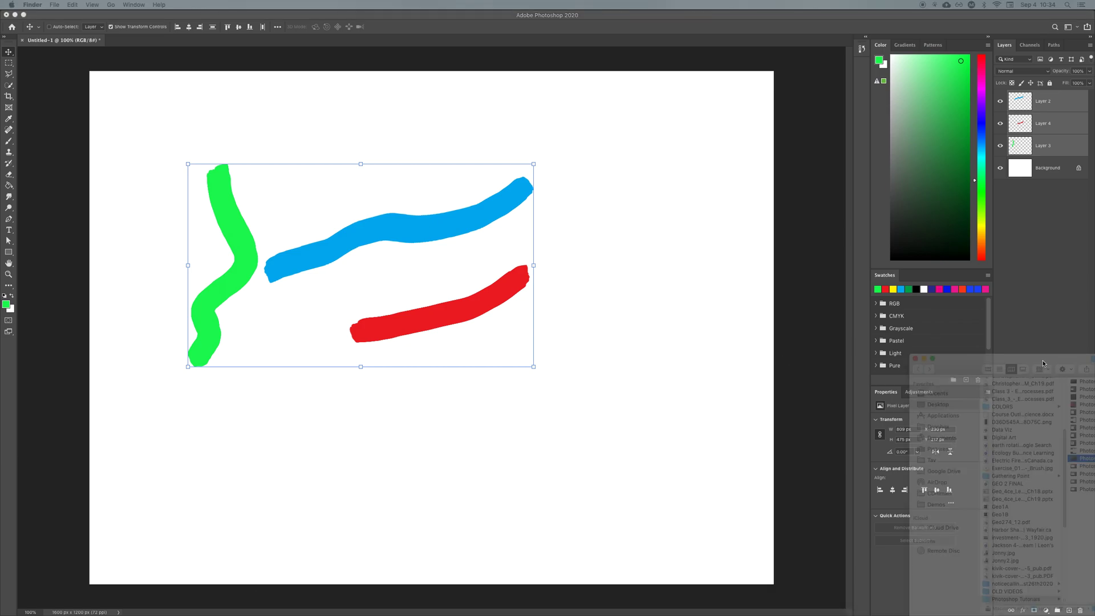
{"action": "left_click_drag", "start_coordinate": [776, 280], "coordinate": [517, 223]}
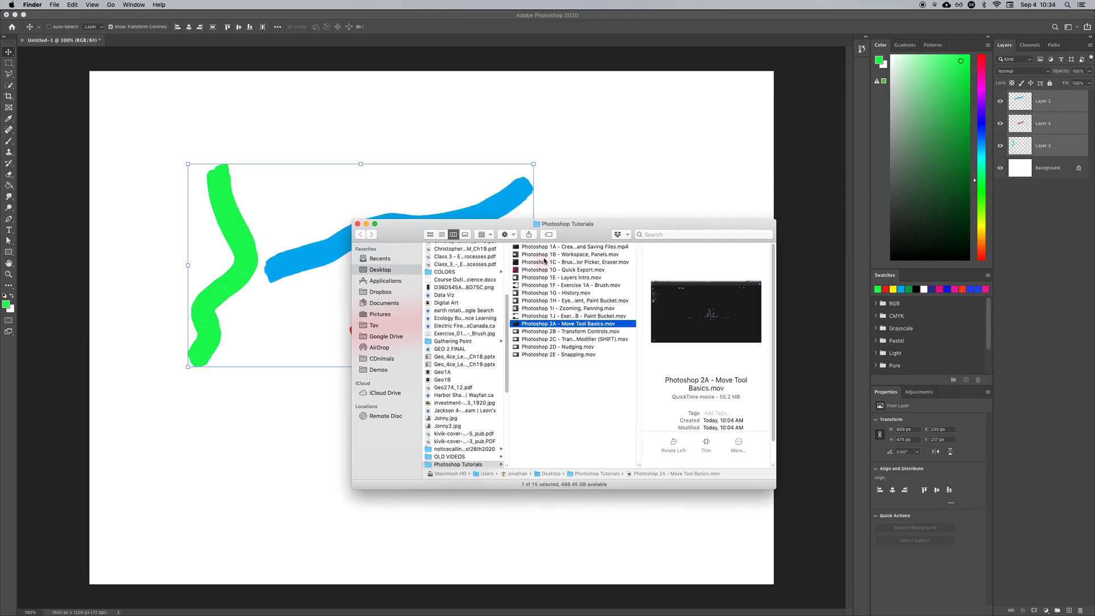
{"action": "left_click", "coordinate": [552, 247]}
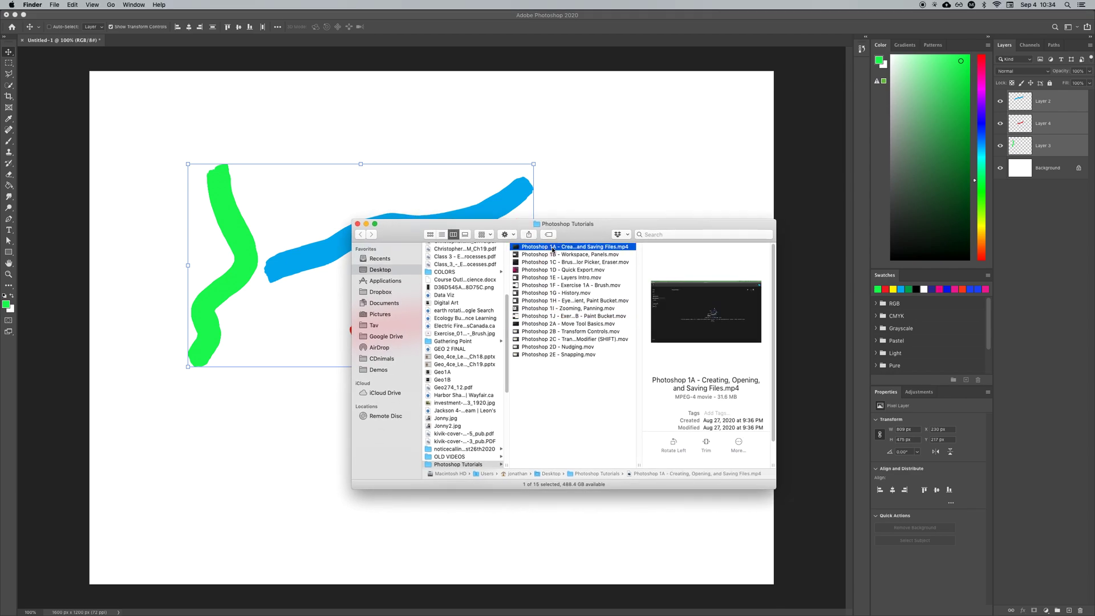
{"action": "key", "text": "shift"}
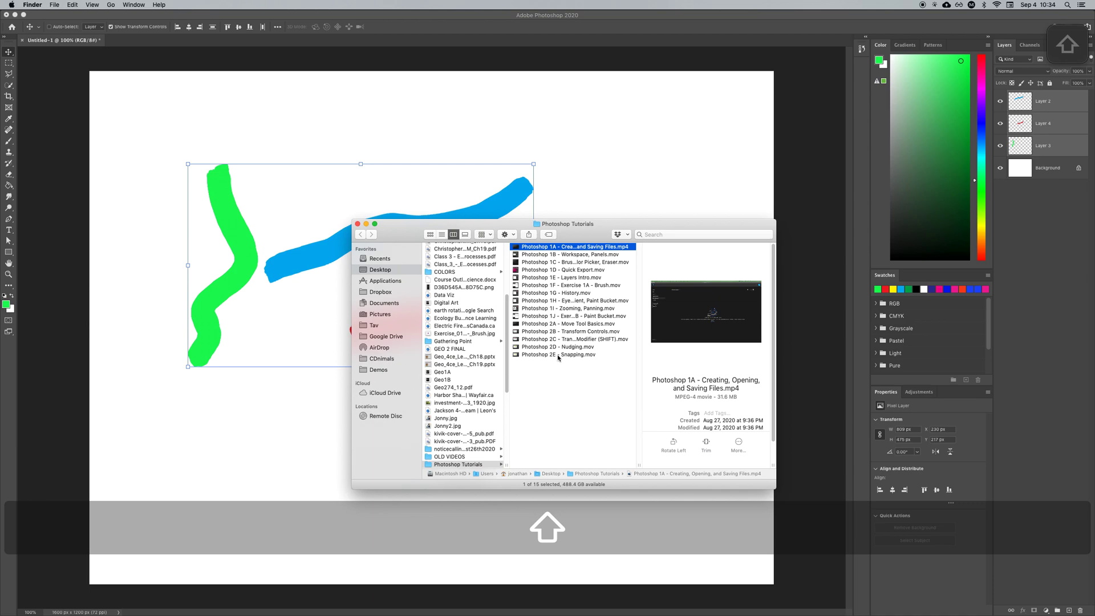
{"action": "left_click", "coordinate": [558, 355], "text": "shift"}
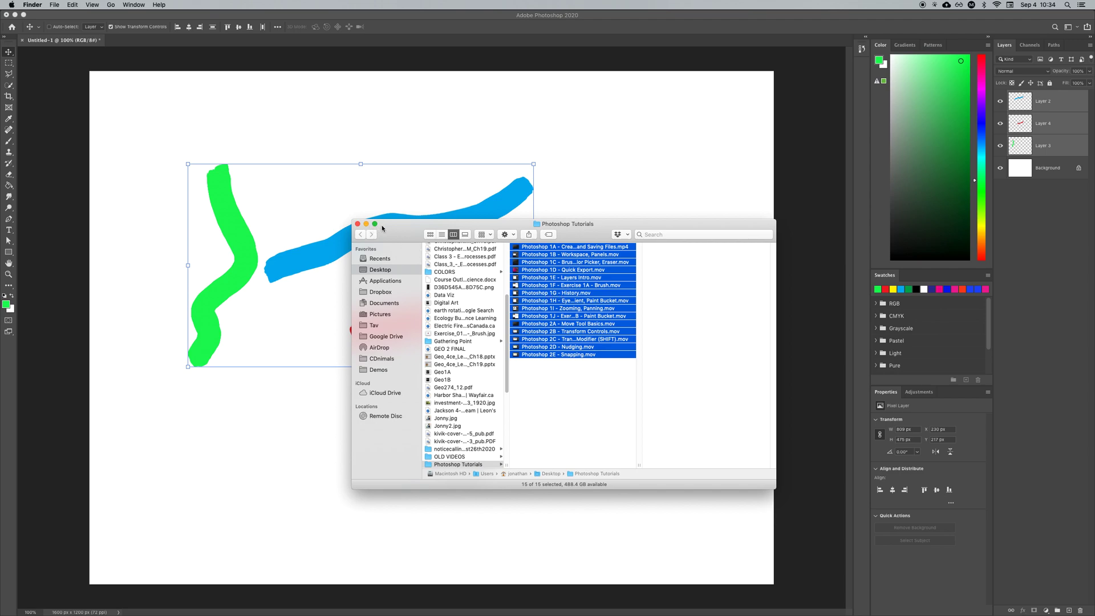
{"action": "key", "text": "cmd+w"}
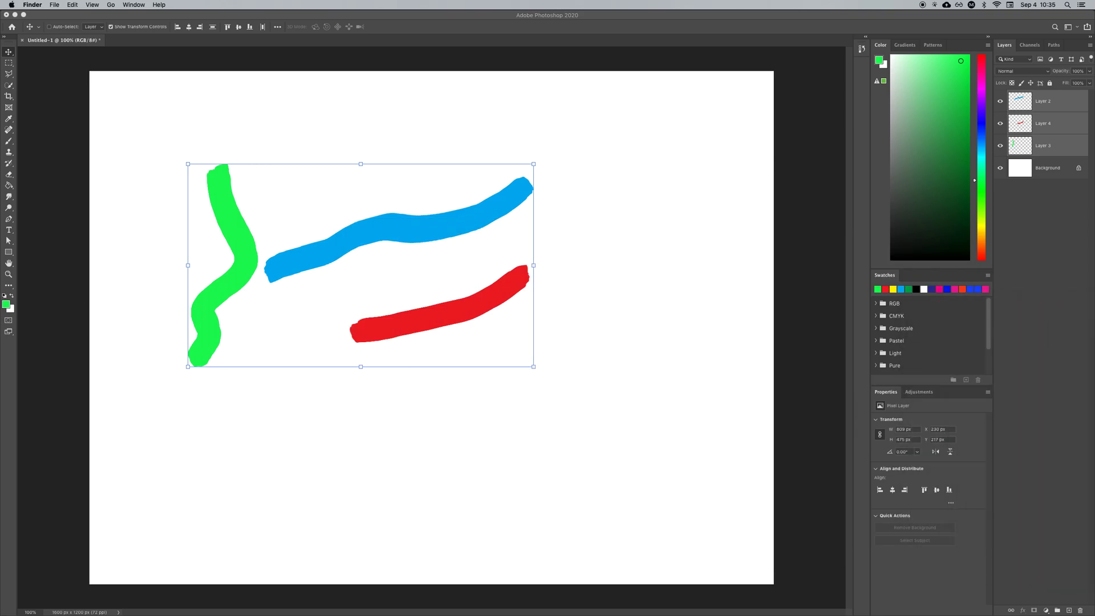
{"action": "left_click", "coordinate": [495, 17]}
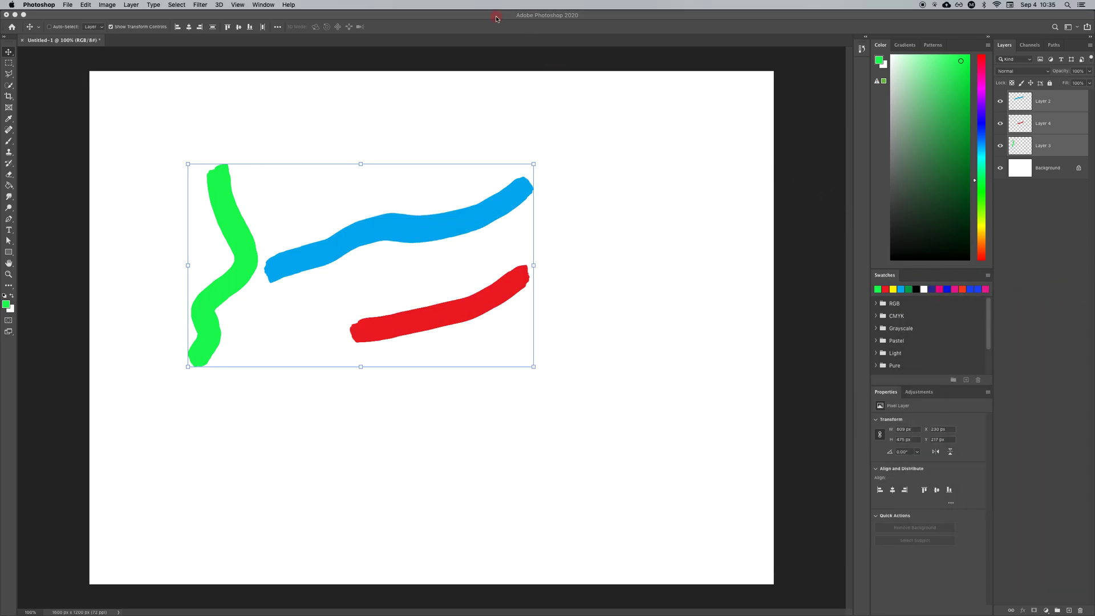